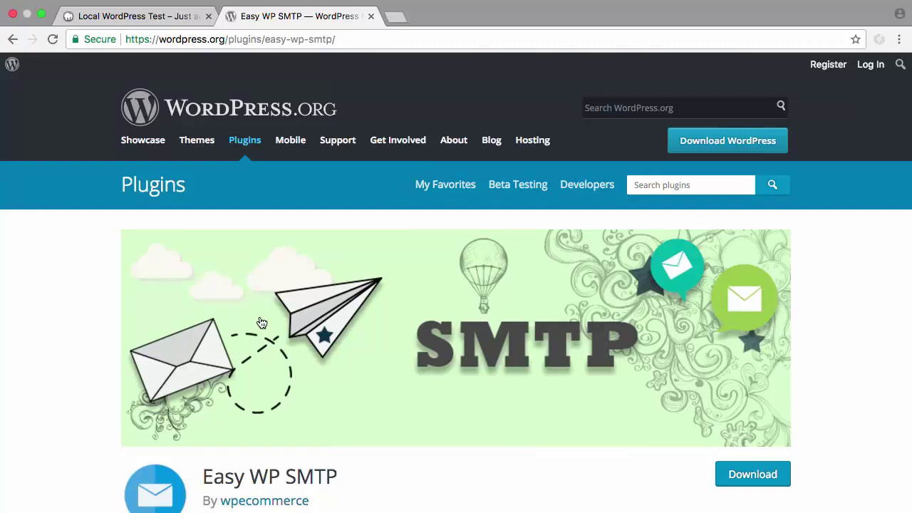
# Step: Review the Easy WP SMTP plugin page and its documentation for the Gmail, Yahoo and Hotmail server settings
pyautogui.scroll(-15, 455, 344)
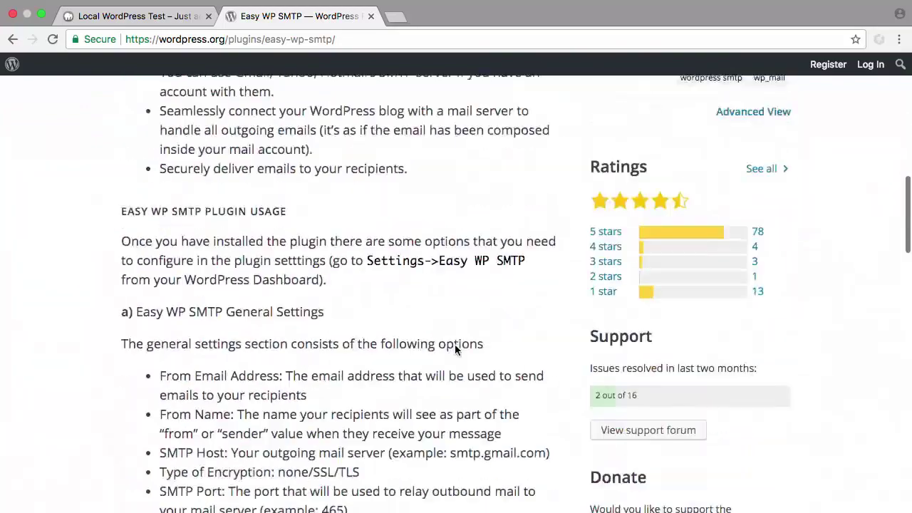
pyautogui.click(316, 288)
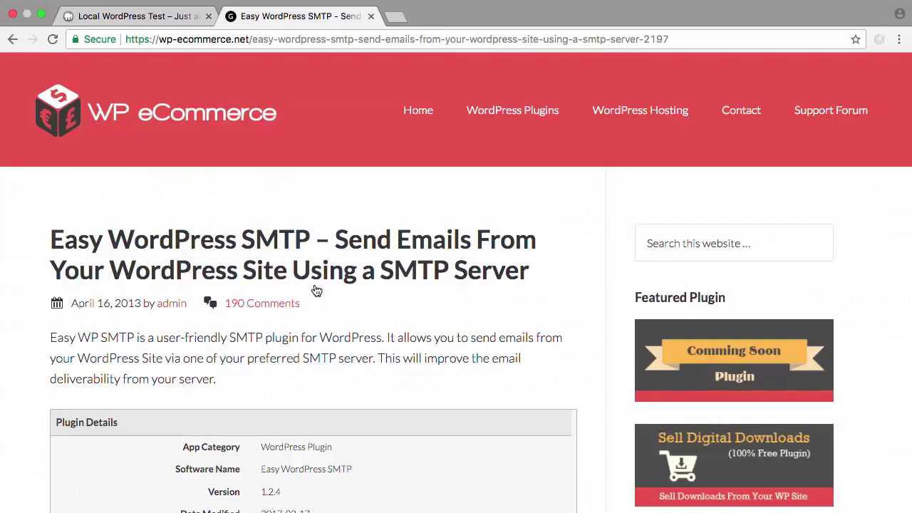
pyautogui.scroll(-20, 316, 291)
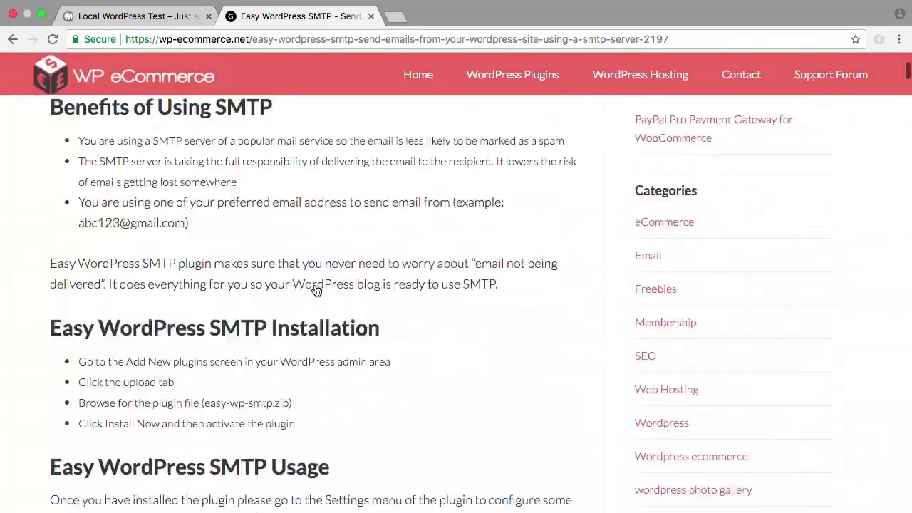
pyautogui.scroll(-15, 316, 291)
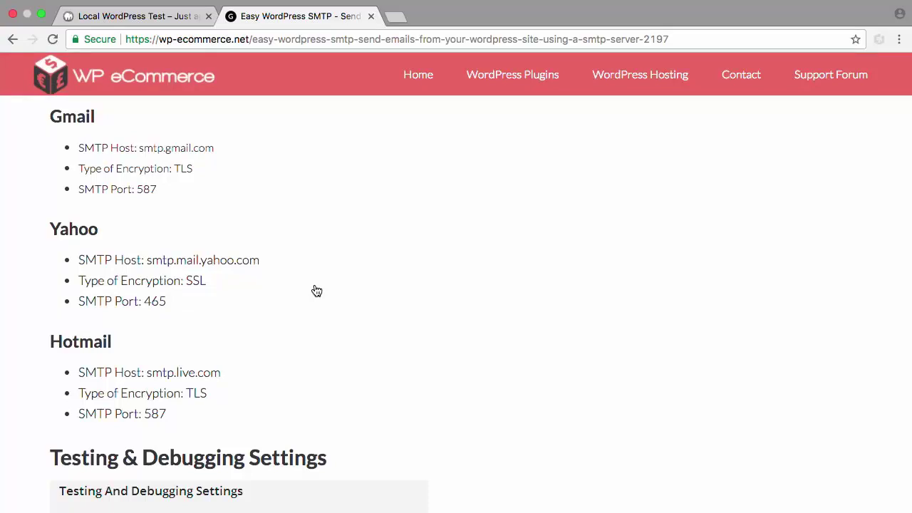
# Step: Open the Local WordPress Test site's admin dashboard at localhost/localwp.dev/wp-admin
pyautogui.hotkey('ctrl', 'shift', 'Tab')
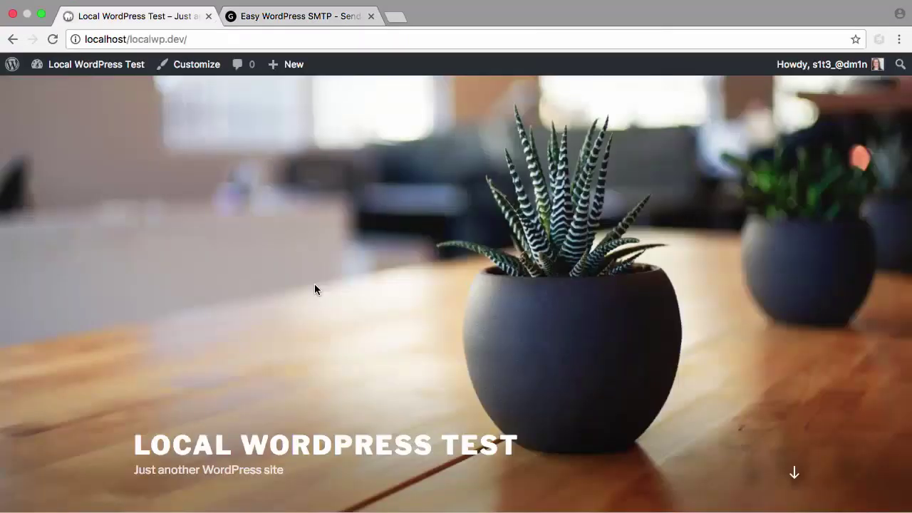
pyautogui.click(231, 38)
pyautogui.click(230, 38)
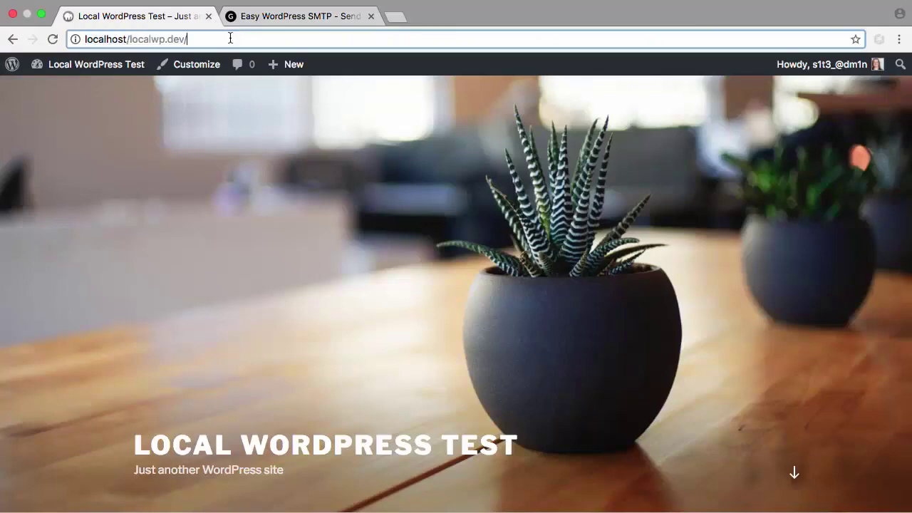
pyautogui.write('wp-admin')
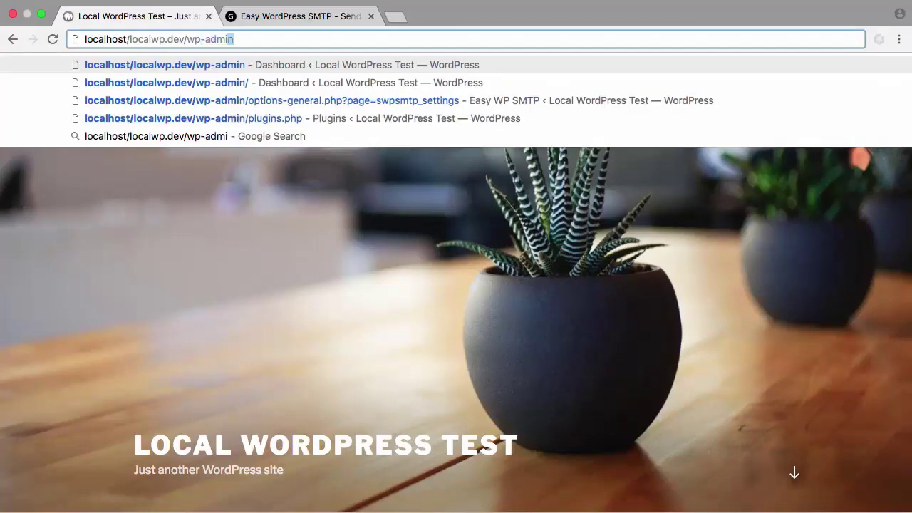
pyautogui.press('Return')
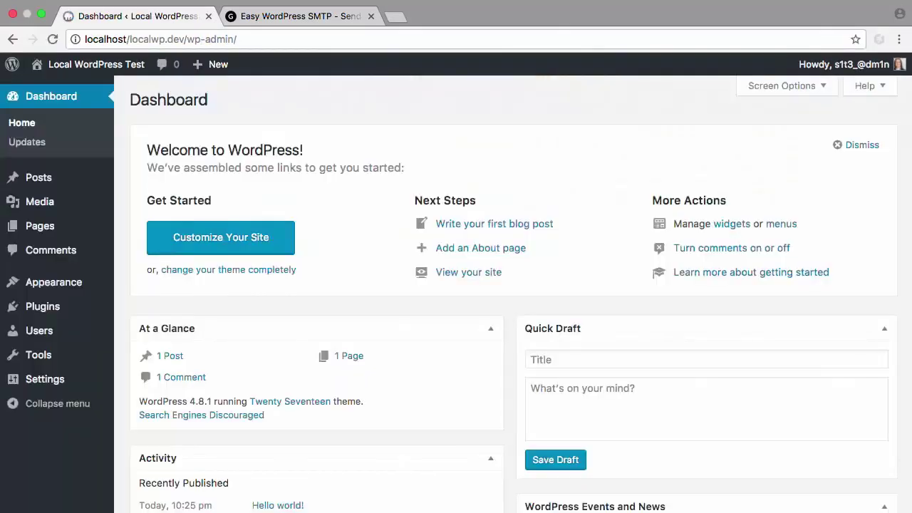
# Step: Search the new plugins for "easy smtp" and install and activate Easy WP SMTP by wpecommerce
pyautogui.click(53, 307)
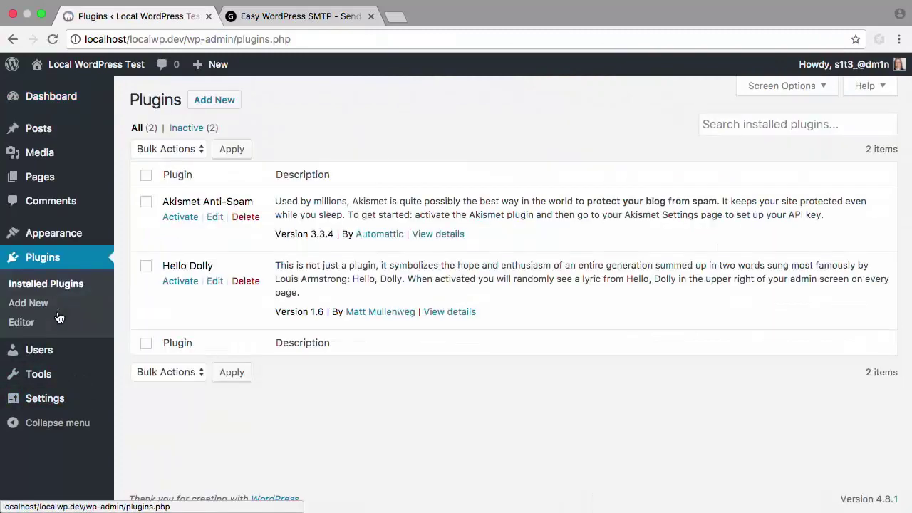
pyautogui.click(233, 105)
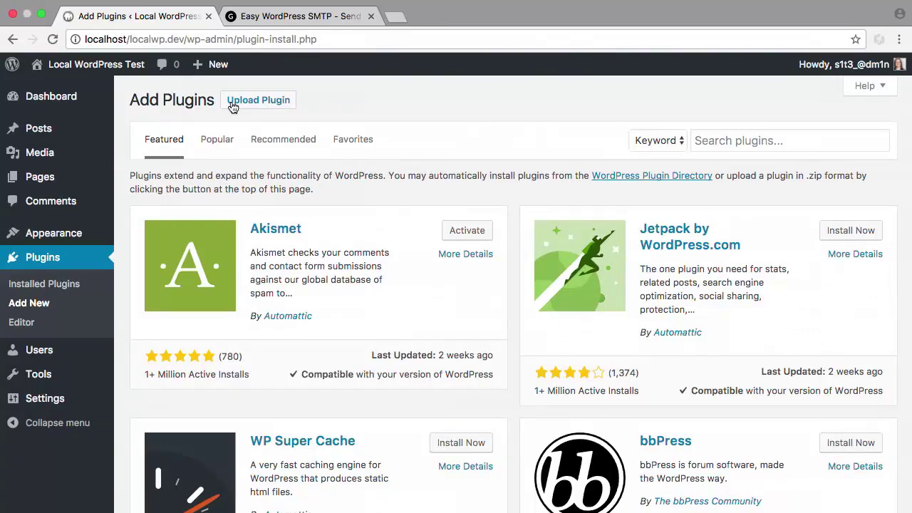
pyautogui.click(766, 143)
pyautogui.write('ea')
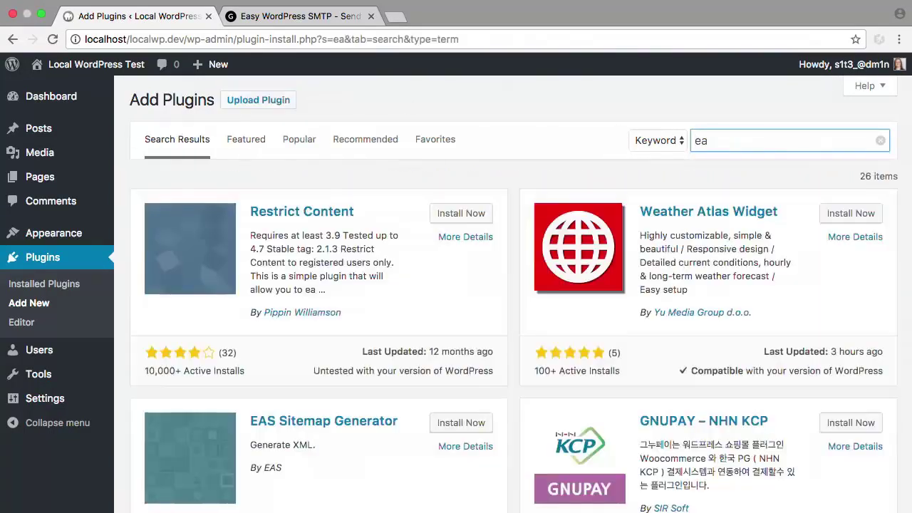
pyautogui.press('Down')
pyautogui.press('Down')
pyautogui.press('Return')
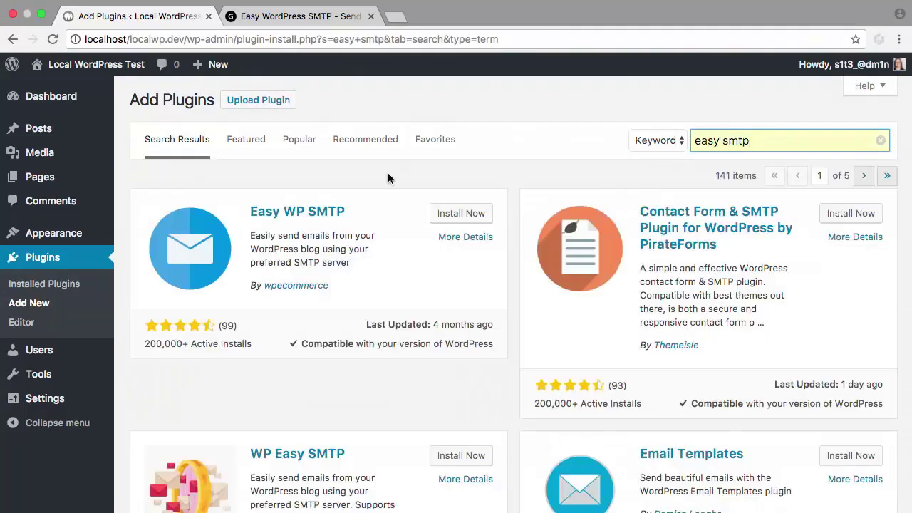
pyautogui.click(461, 213)
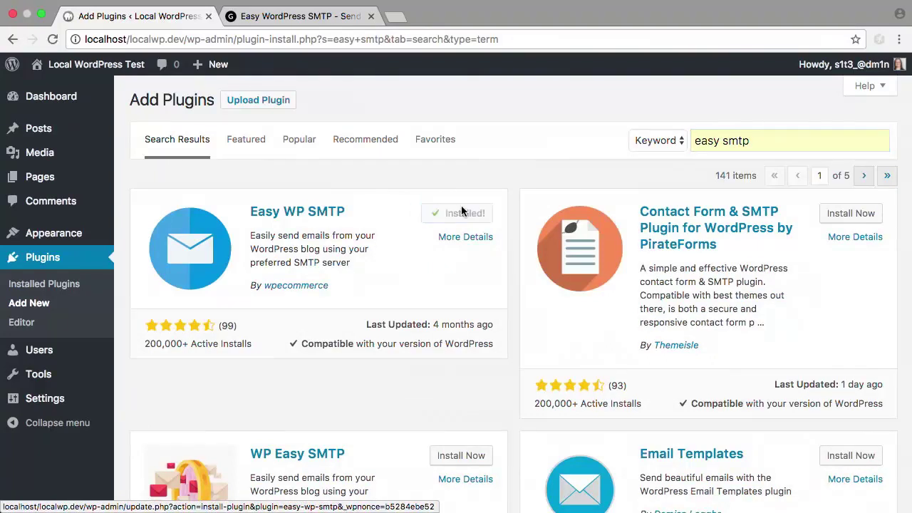
pyautogui.click(466, 213)
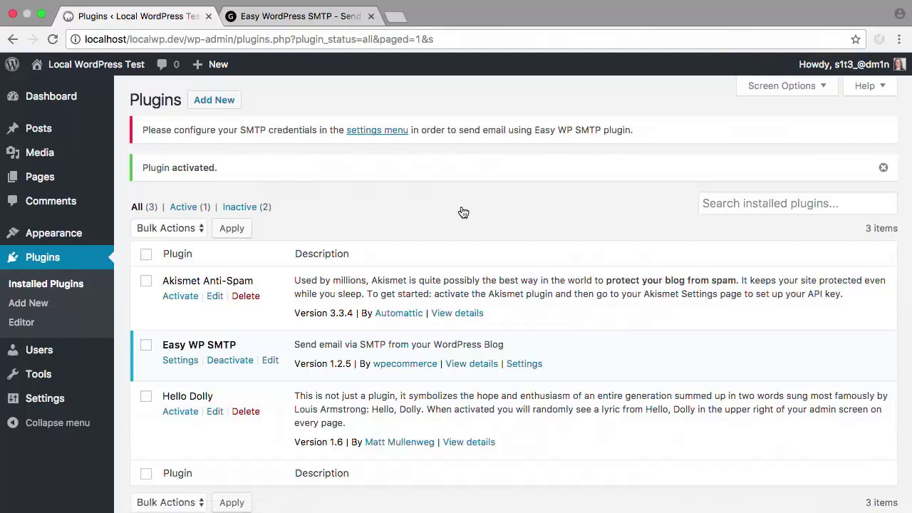
# Step: In the Easy WP SMTP settings, fill in the sender's From Email Address and the sender's first name as From Name
pyautogui.moveTo(44, 398)
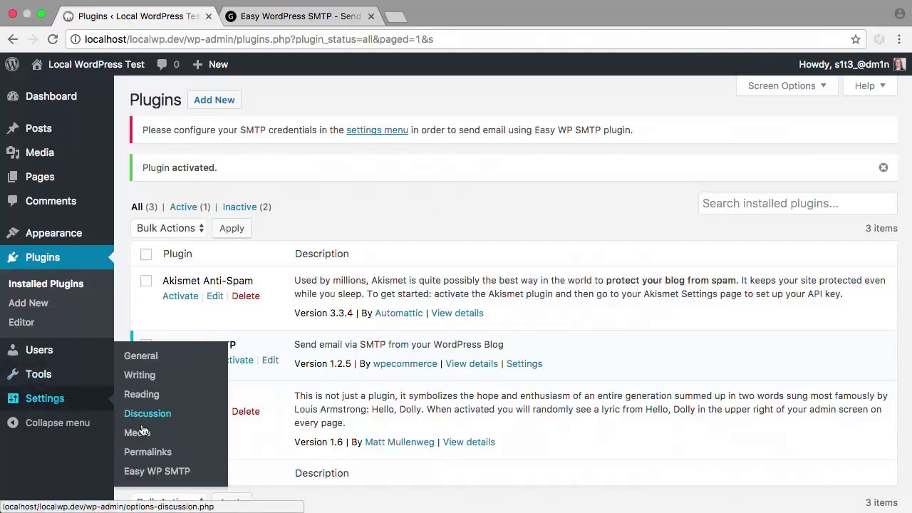
pyautogui.click(156, 472)
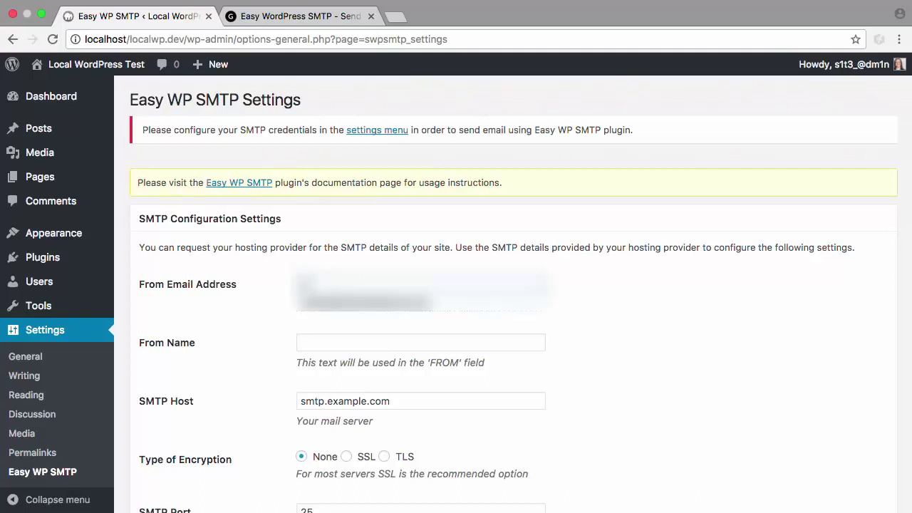
pyautogui.press('Down')
pyautogui.press('Tab')
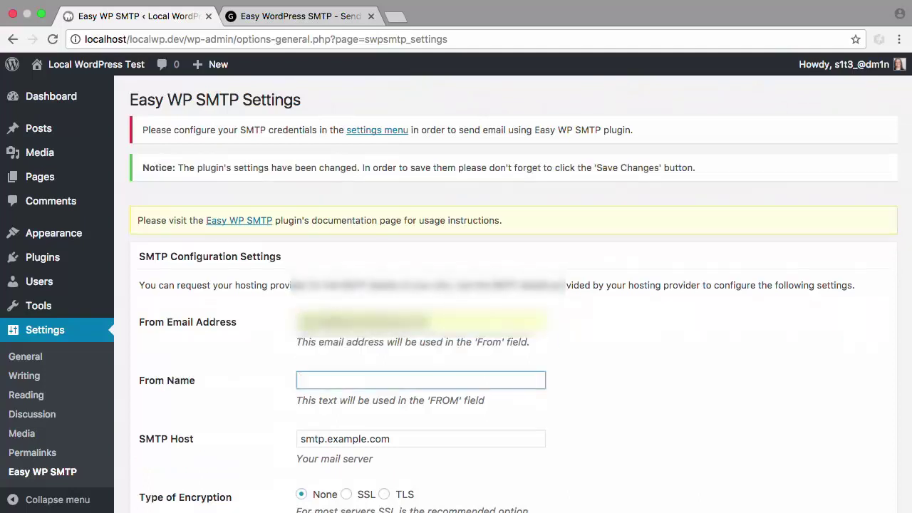
pyautogui.write('Alena')
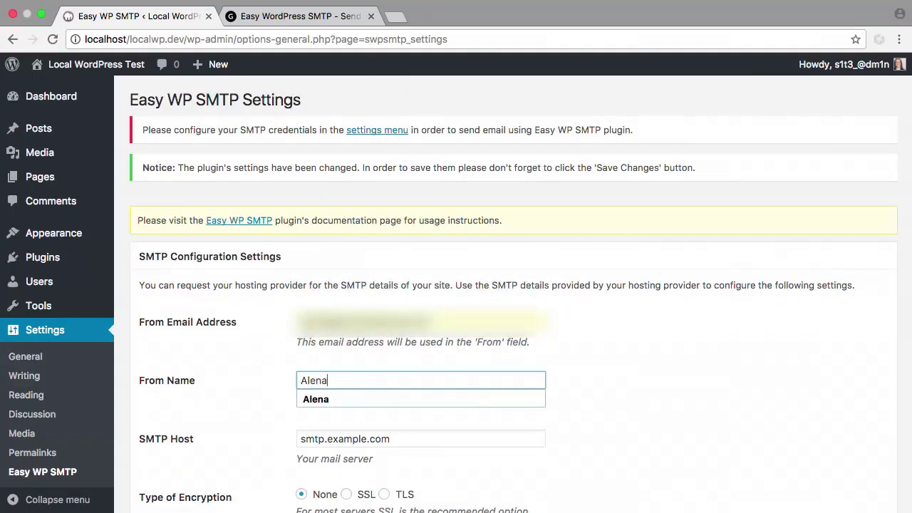
pyautogui.press('Tab')
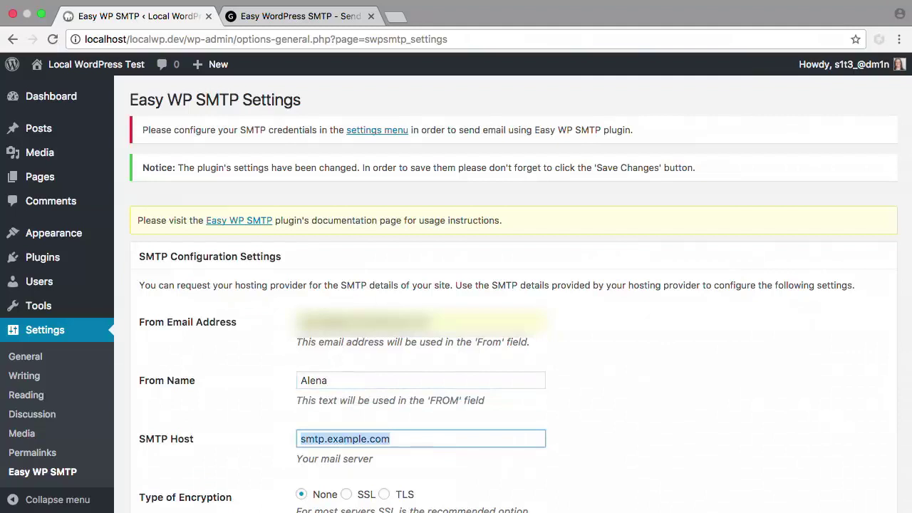
# Step: Configure the mail server with the documented Gmail values: SMTP Host smtp.gmail.com, TLS encryption and SMTP Port 587
pyautogui.scroll(-5, 513, 295)
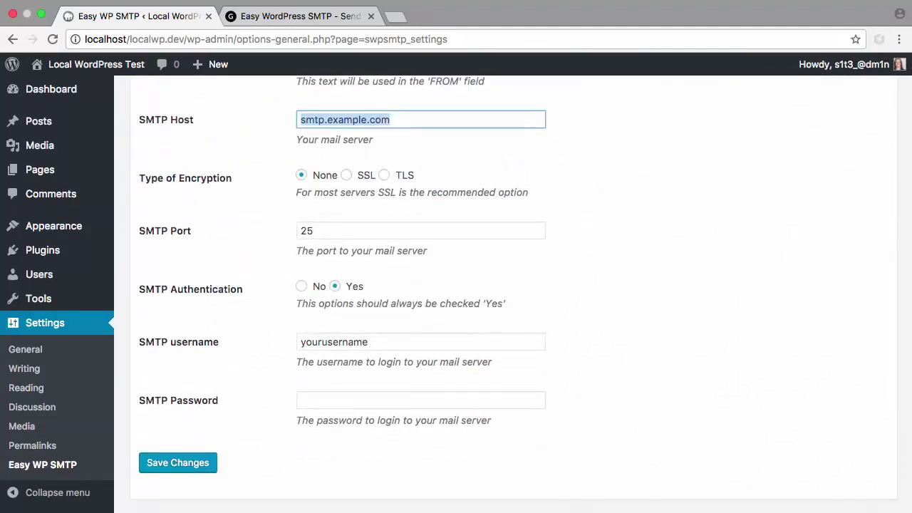
pyautogui.hotkey('ctrl', 'Tab')
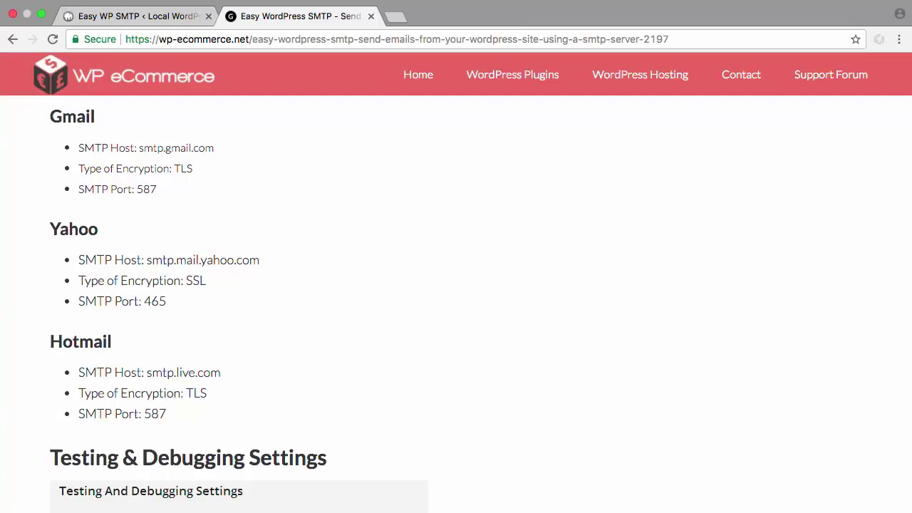
pyautogui.hotkey('ctrl', 'shift', 'Tab')
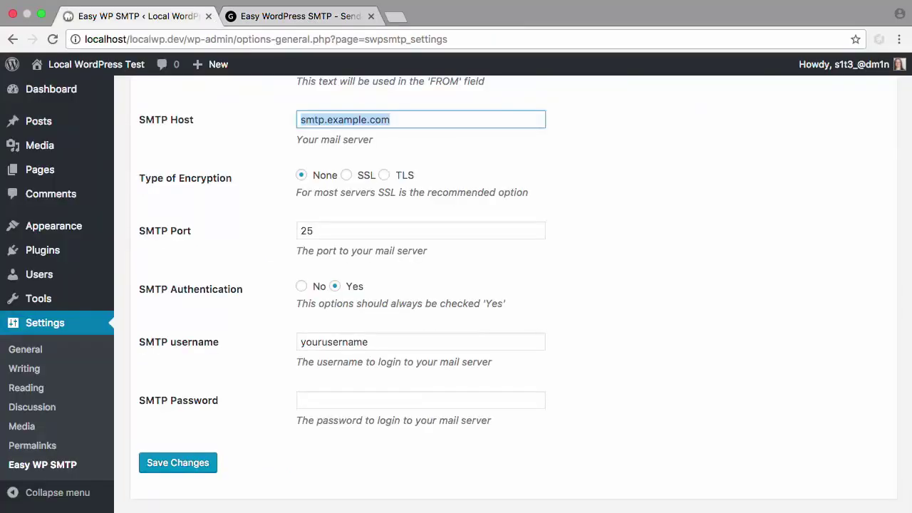
pyautogui.write('sm')
pyautogui.press('Down')
pyautogui.press('Tab')
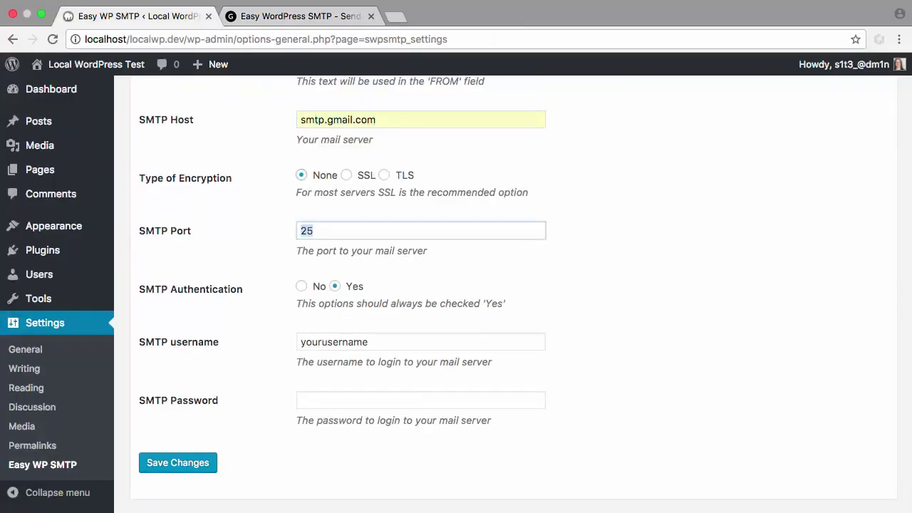
pyautogui.click(384, 175)
pyautogui.press('Tab')
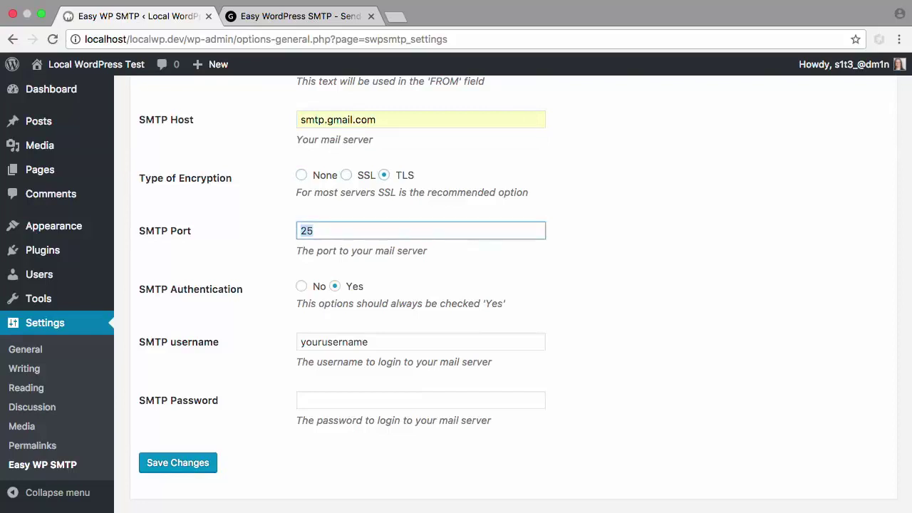
pyautogui.write('587')
pyautogui.press('Tab')
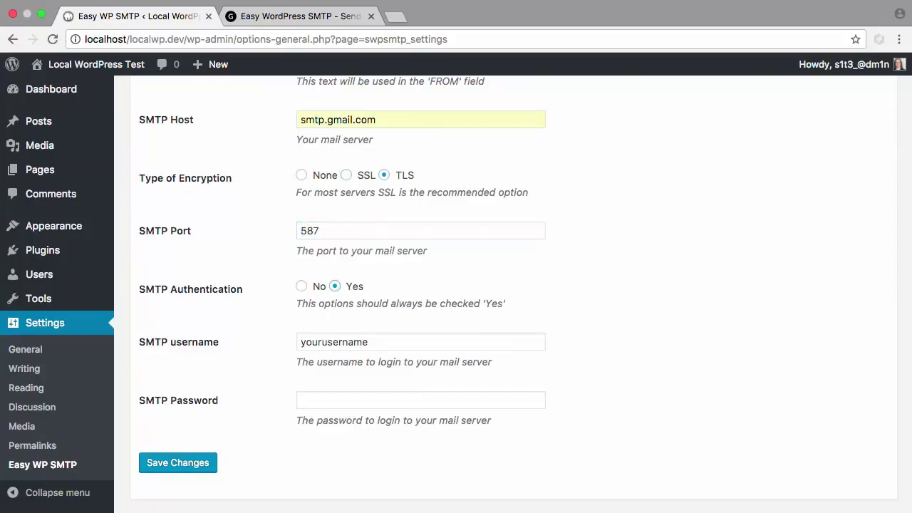
# Step: Enter the mail account's SMTP username and SMTP Password, and save the plugin settings
pyautogui.press('Tab')
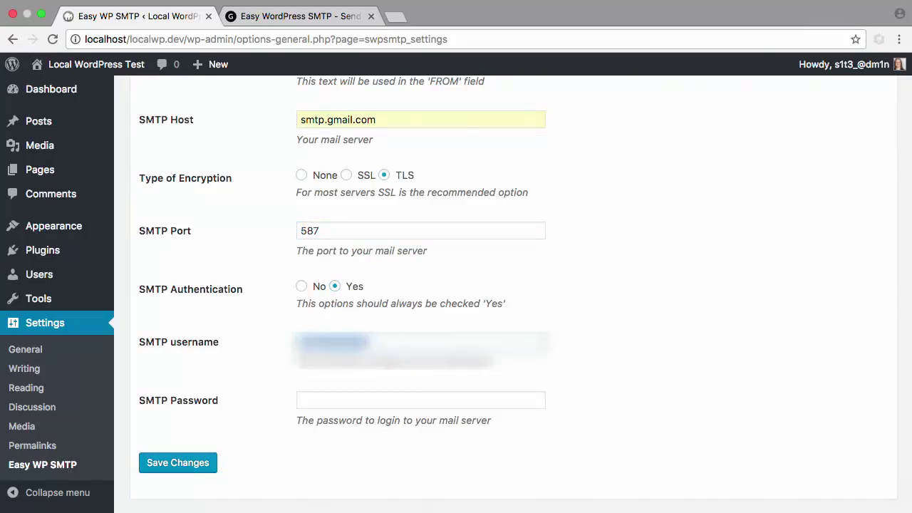
pyautogui.write('w')
pyautogui.press('Down')
pyautogui.press('Tab')
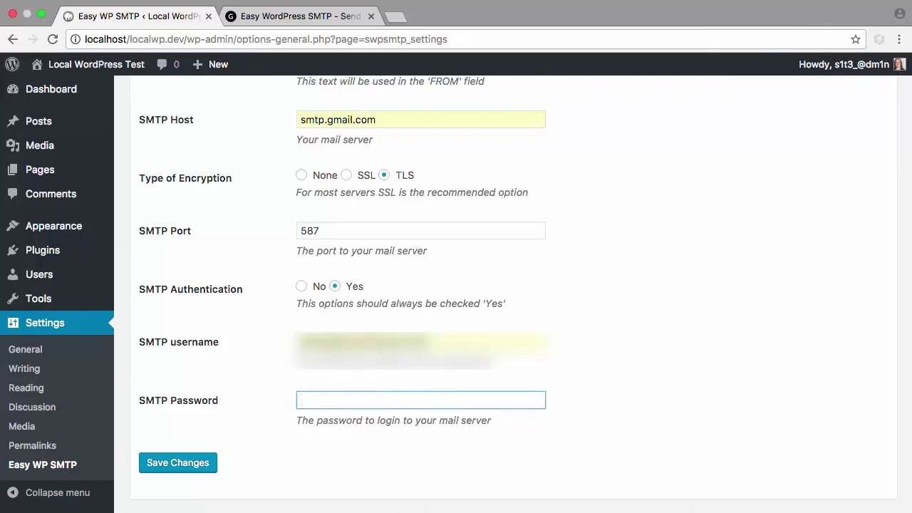
pyautogui.press('super+v')
pyautogui.click(182, 465)
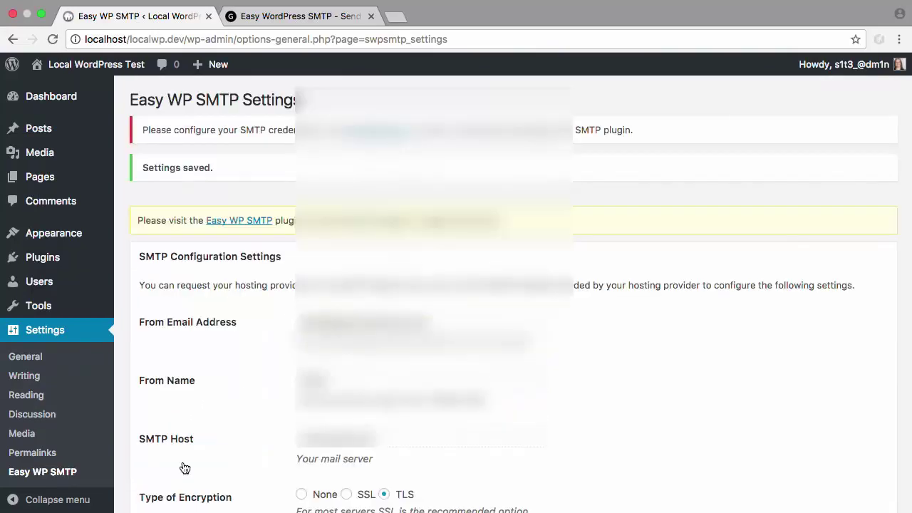
# Step: Send the test email with subject "test" and message "easy smtp", and view the received message in Gmail before closing it
pyautogui.scroll(-15, 181, 463)
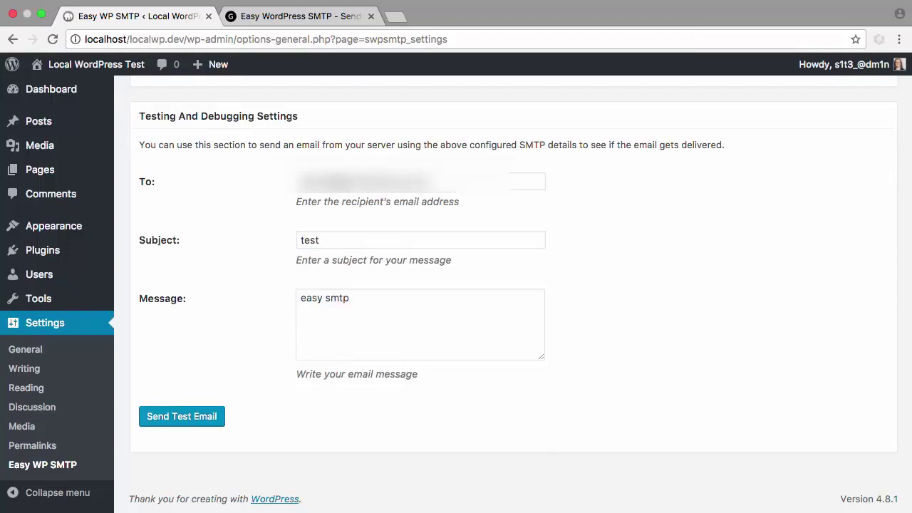
pyautogui.click(352, 243)
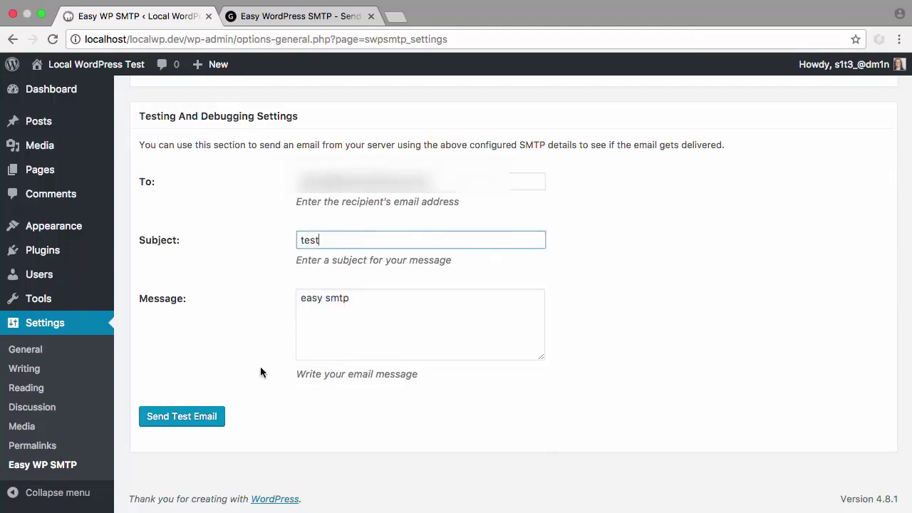
pyautogui.click(197, 423)
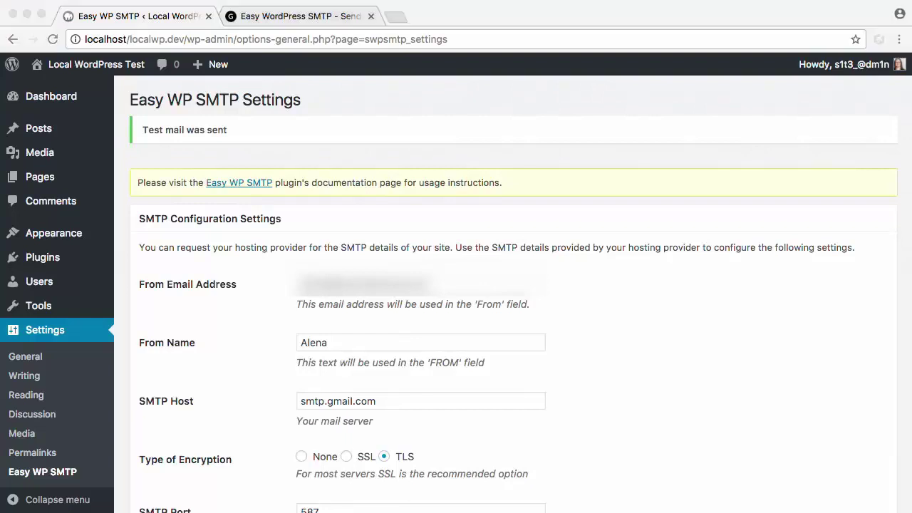
pyautogui.moveTo(0, 141); pyautogui.dragTo(284, 141)
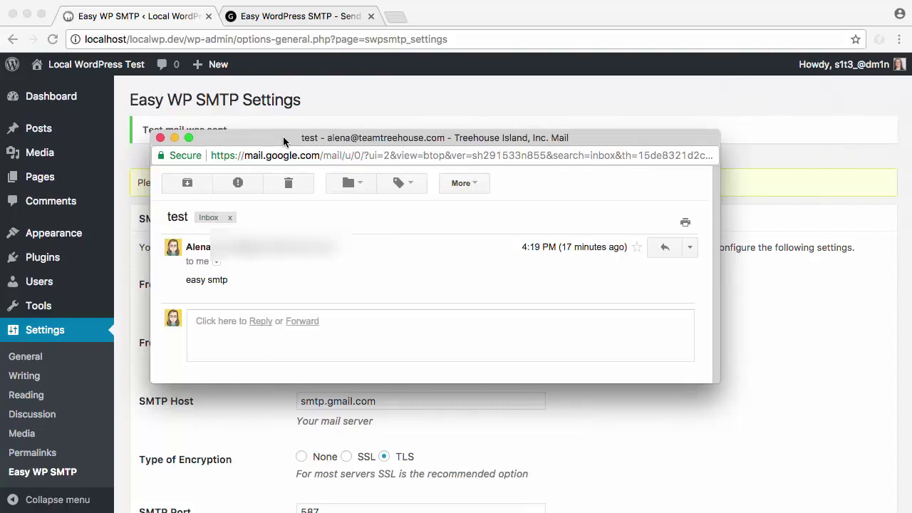
pyautogui.press('super+w')
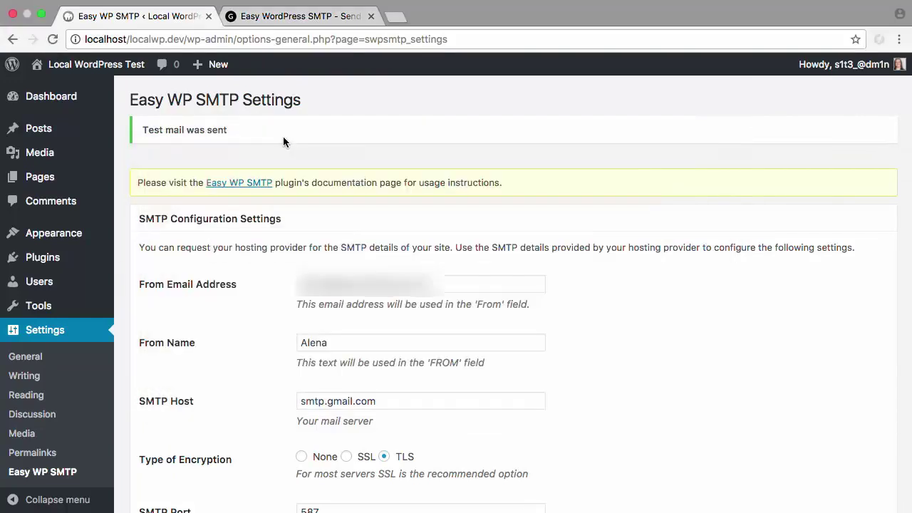
# Step: Log out of WordPress and request a new password for the account using its email address
pyautogui.moveTo(841, 65)
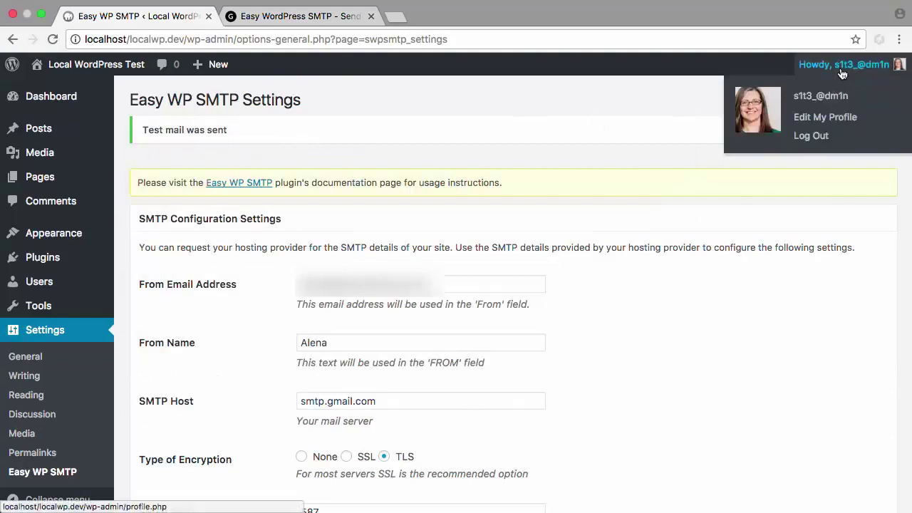
pyautogui.click(812, 141)
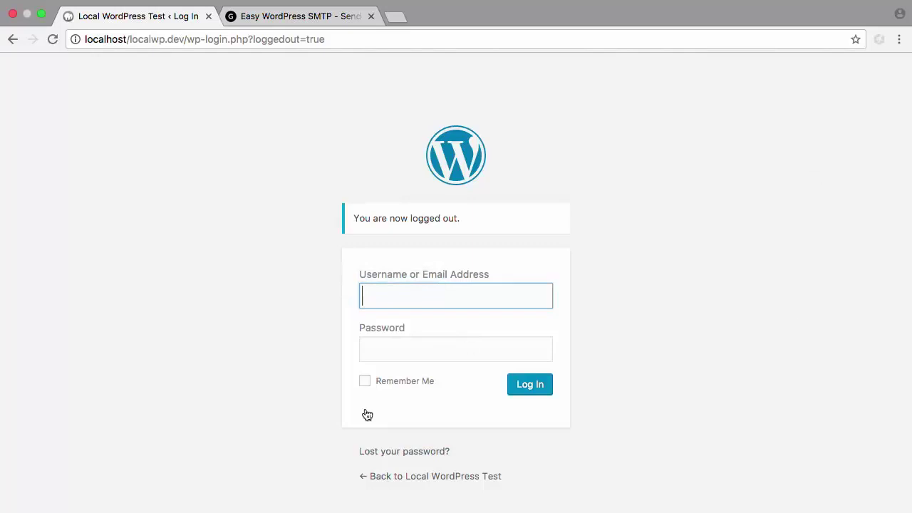
pyautogui.click(391, 453)
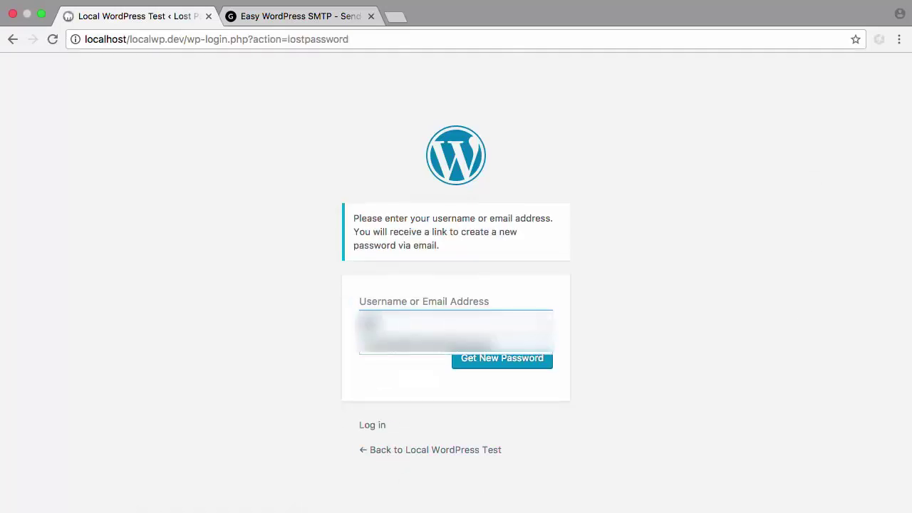
pyautogui.click(428, 346)
pyautogui.press('Return')
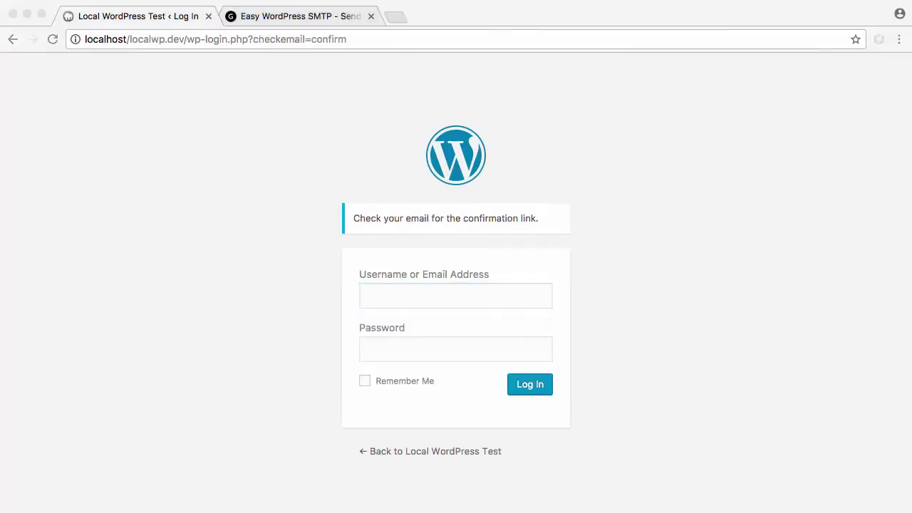
# Step: Bring up the "[Local WordPress Test] Password Reset" email in Gmail and highlight its username line
pyautogui.moveTo(0, 26); pyautogui.dragTo(426, 25)
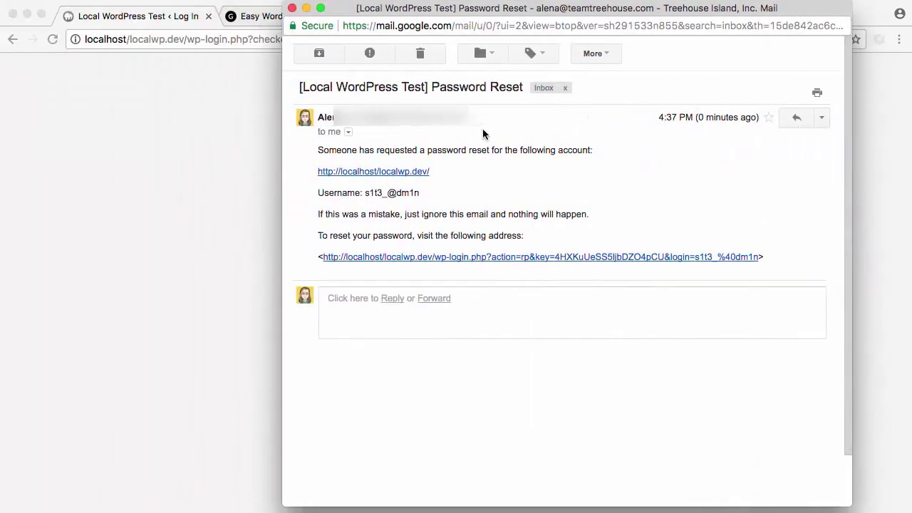
pyautogui.tripleClick(390, 192)
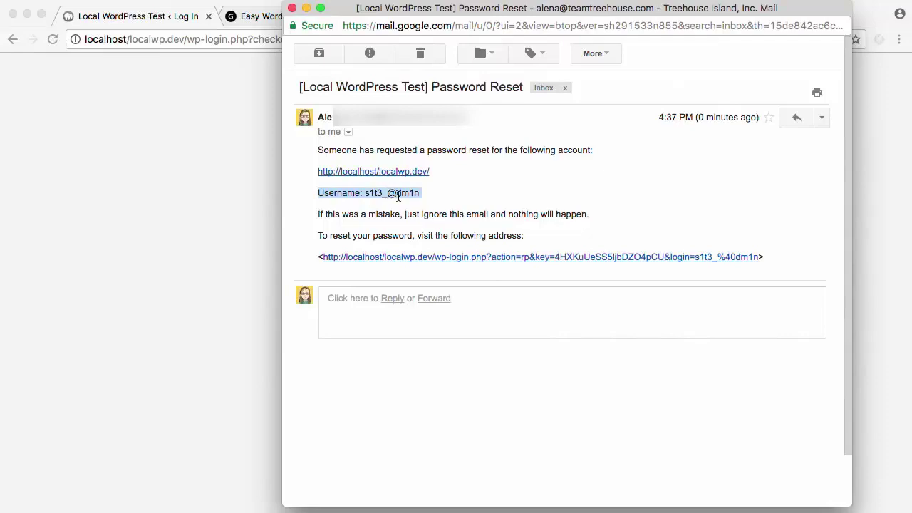